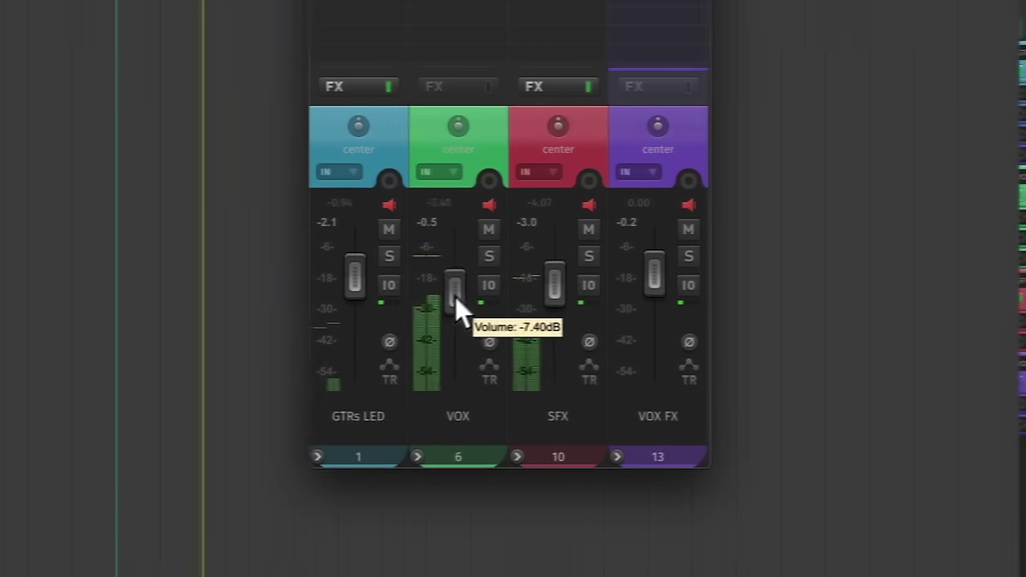
# - Raise the JST Clip drive knob on both the ORCHESTRA and GUITARS folder tracks
pyautogui.scroll(10, 468, 291)
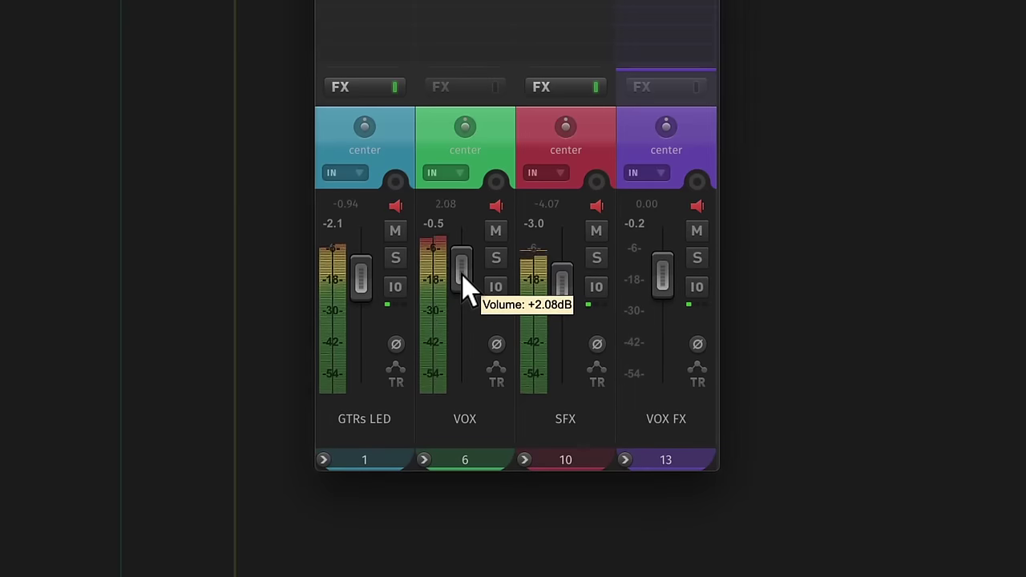
pyautogui.scroll(-5, 666, 297)
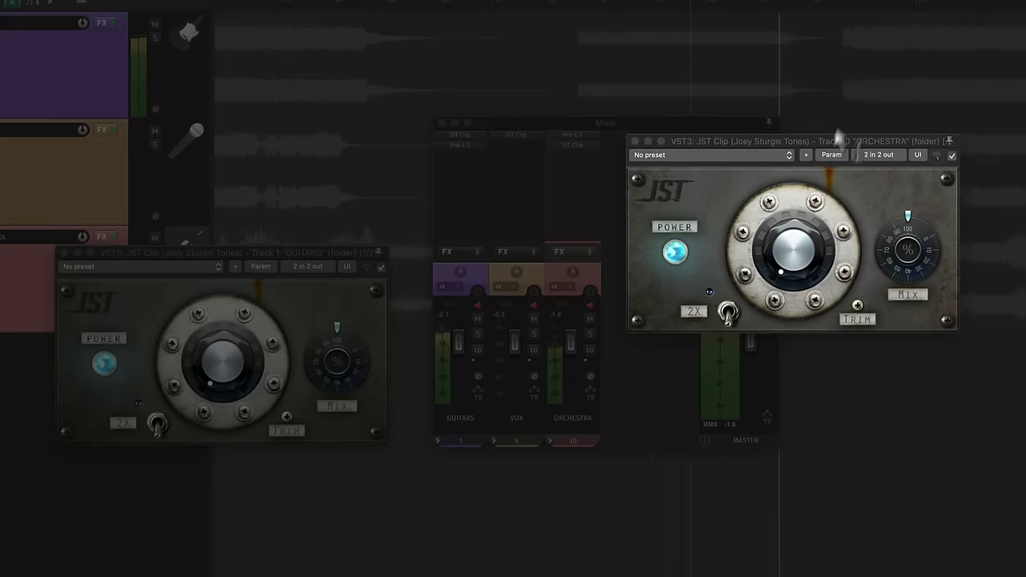
pyautogui.moveTo(777, 246); pyautogui.dragTo(792, 179)
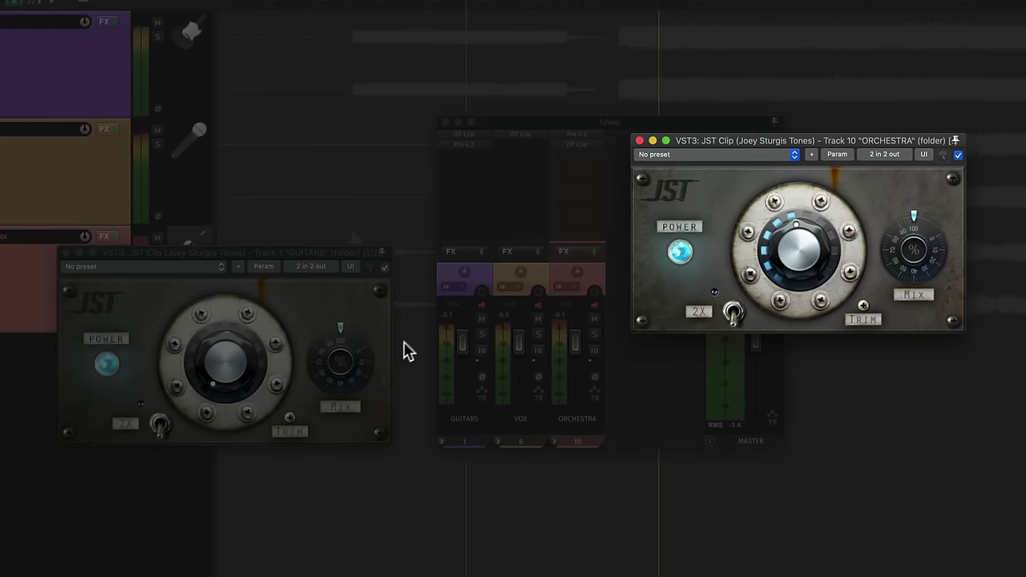
pyautogui.moveTo(225, 365); pyautogui.dragTo(228, 336)
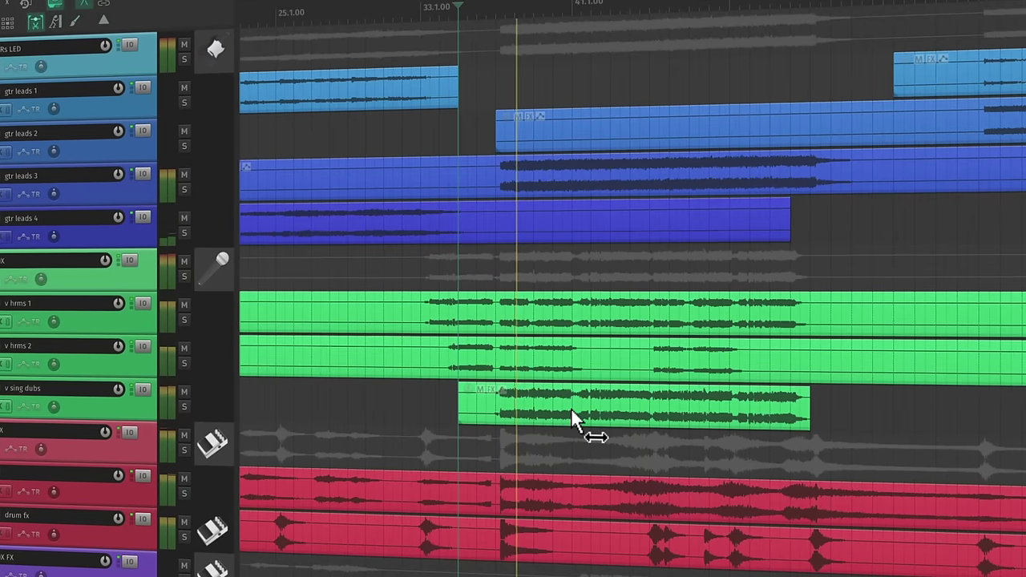
pyautogui.scroll(-3, 570, 416)
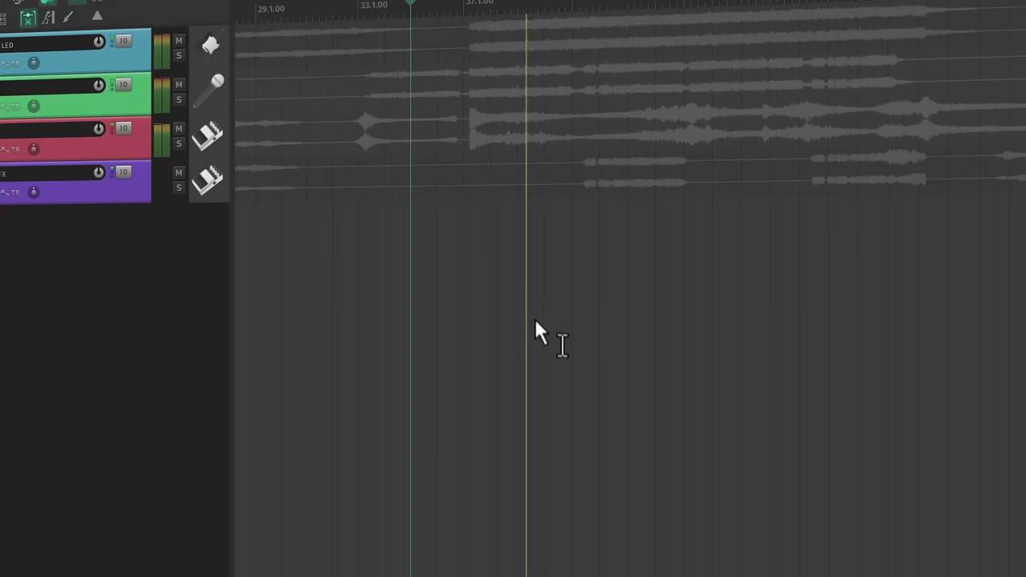
# - Raise the VOX bus fader to -7.88 dB and increase JST Clip drive on ORCHESTRA and GUITARS
pyautogui.scroll(5, 536, 332)
pyautogui.scroll(1, 536, 363)
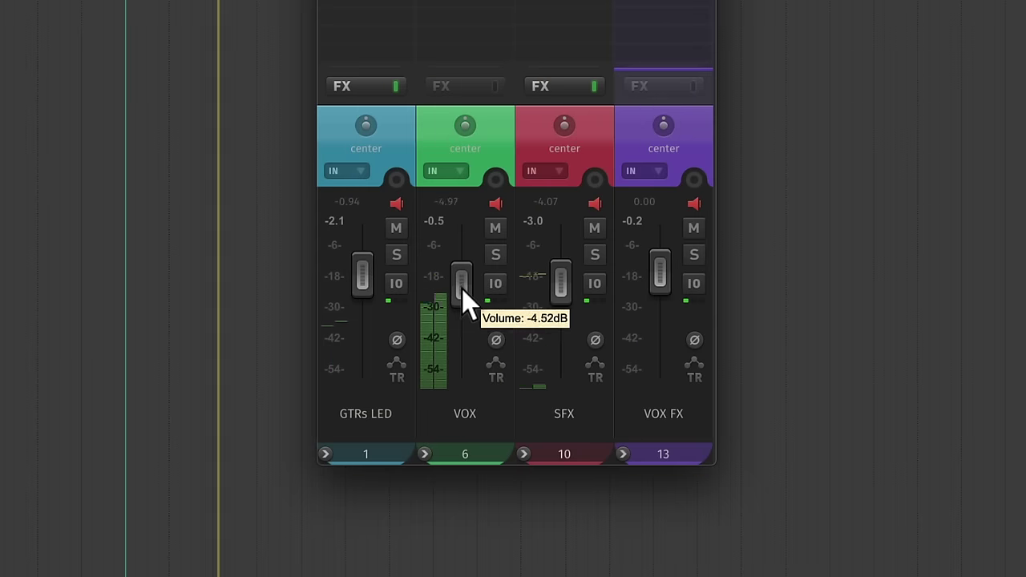
pyautogui.moveTo(461, 289); pyautogui.dragTo(462, 269)
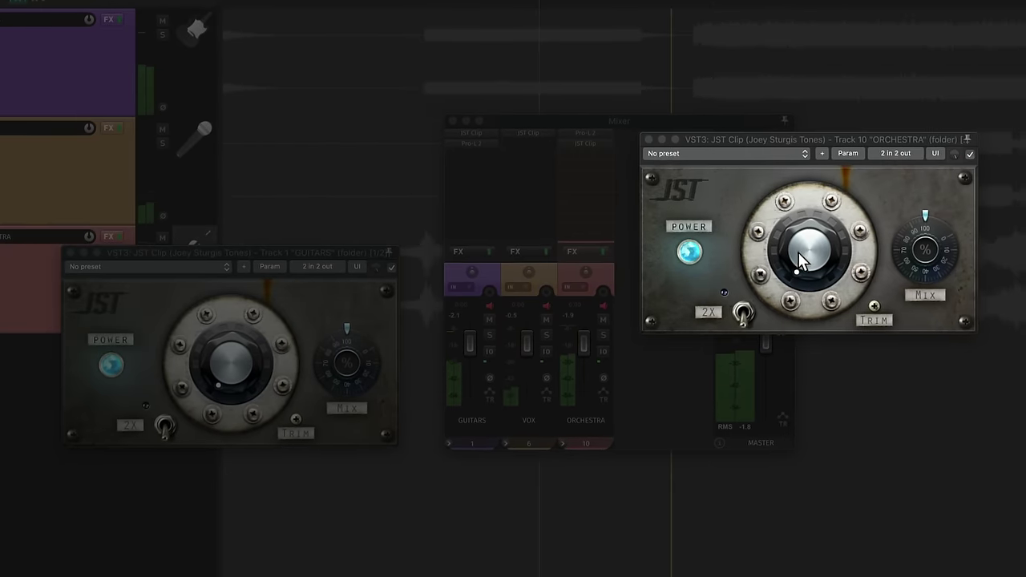
pyautogui.moveTo(798, 252); pyautogui.dragTo(807, 164)
pyautogui.moveTo(228, 379); pyautogui.dragTo(237, 329)
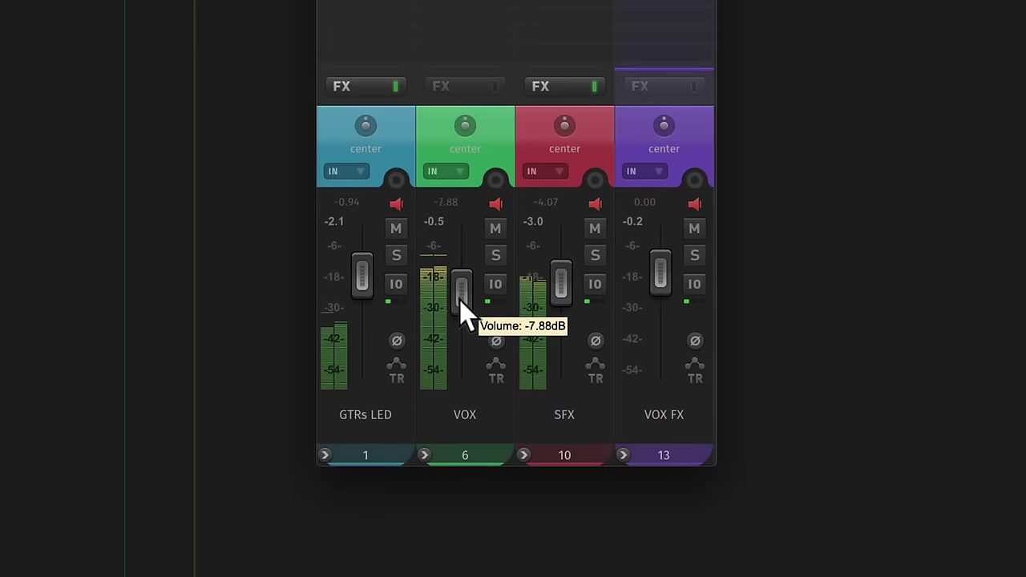
# - Ride the VOX bus fader up and back down
pyautogui.moveTo(461, 301); pyautogui.dragTo(468, 274)
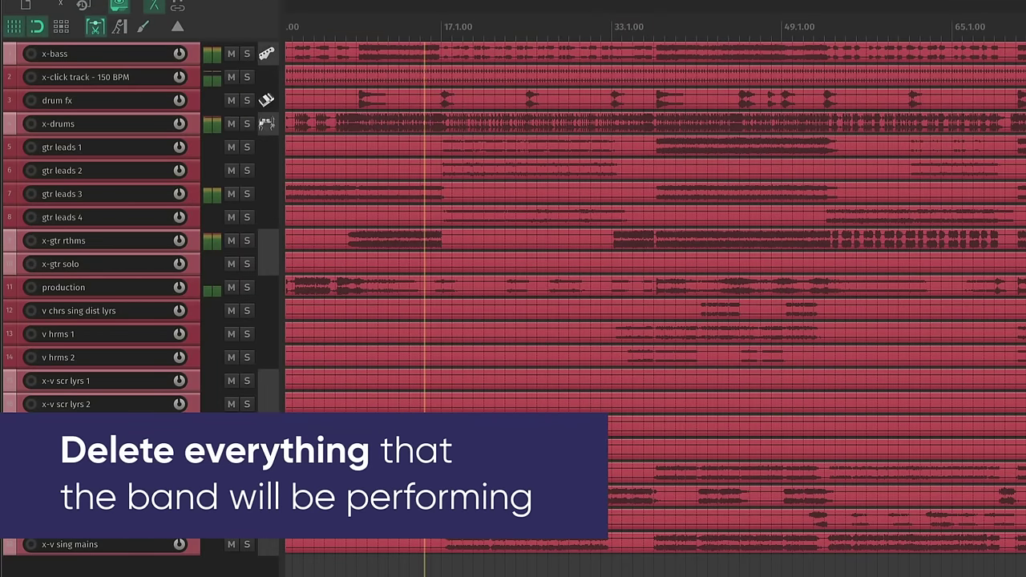
# - Delete the live-played x- tracks and move the gtr leads 3 part onto gtr leads 2
pyautogui.click(803, 174)
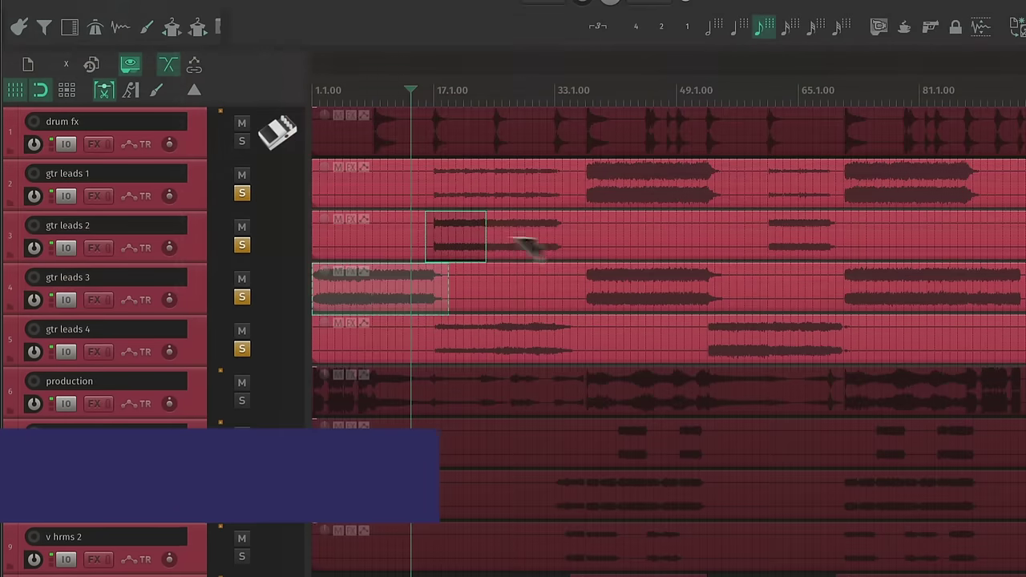
pyautogui.moveTo(529, 241); pyautogui.dragTo(575, 243)
pyautogui.moveTo(576, 243); pyautogui.dragTo(577, 243)
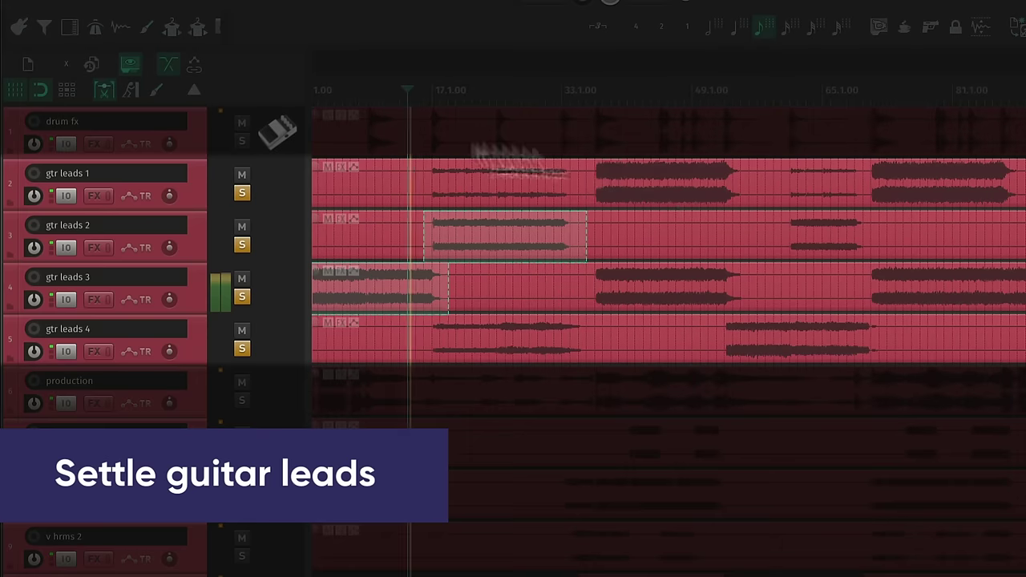
# - Select the small gtr leads 2 item and cut the tail off gtr leads 1
pyautogui.click(768, 248)
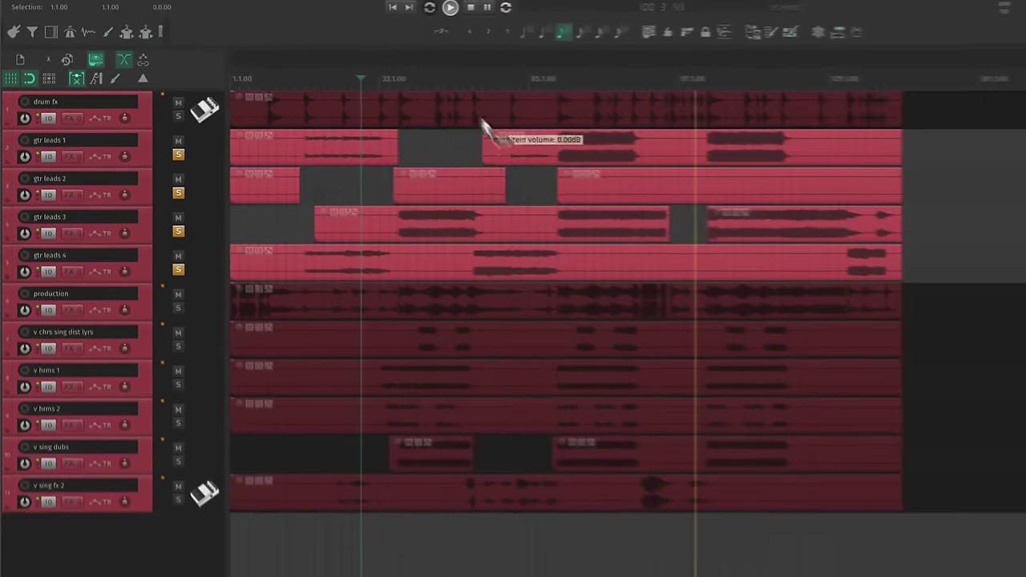
pyautogui.moveTo(513, 138); pyautogui.dragTo(852, 159)
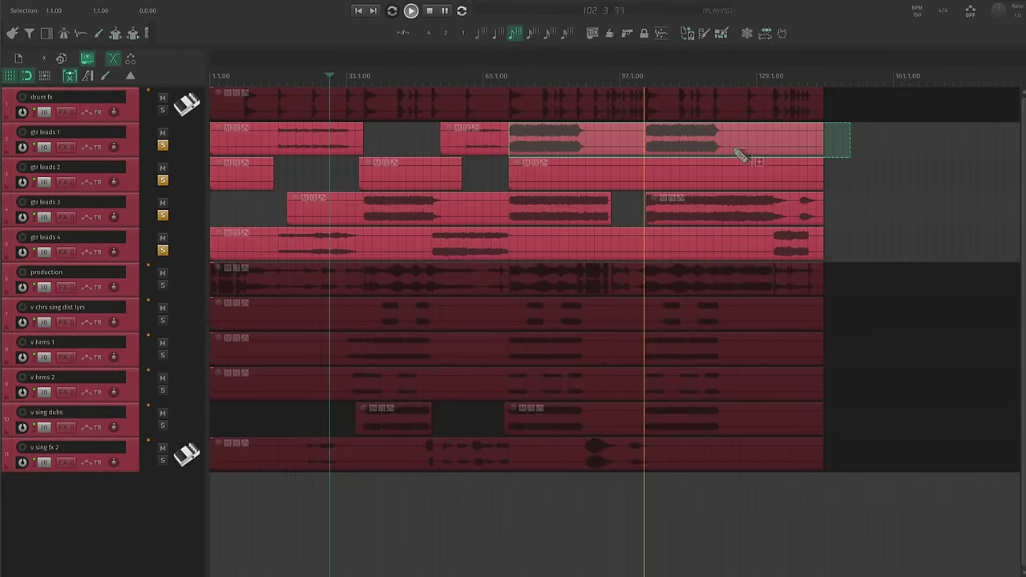
pyautogui.press('Delete')
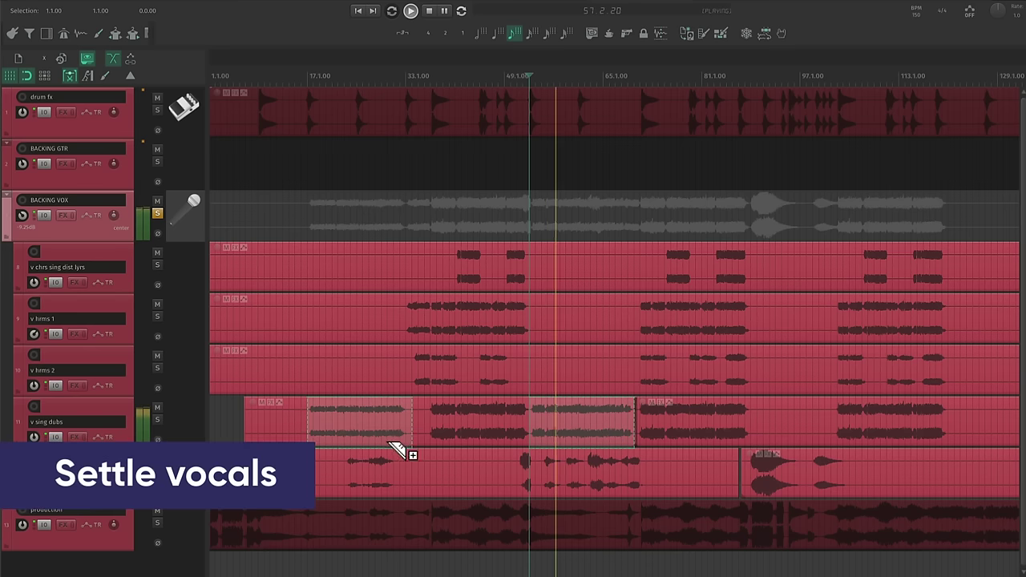
# - Remove the marked sections from the v sing dubs item, then zoom in and reposition the playhead
pyautogui.press('Delete')
pyautogui.scroll(3, 412, 421)
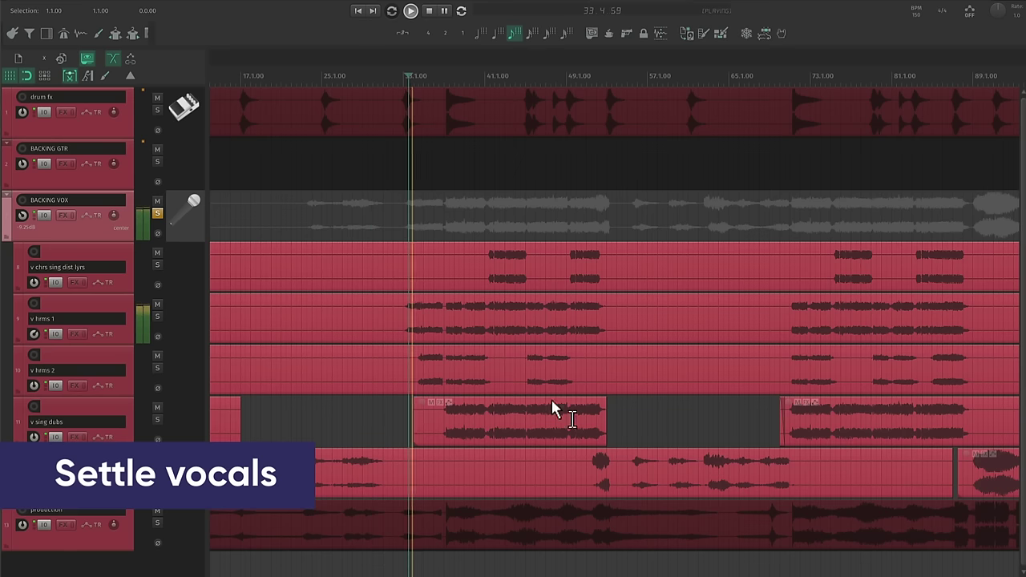
pyautogui.scroll(3, 487, 386)
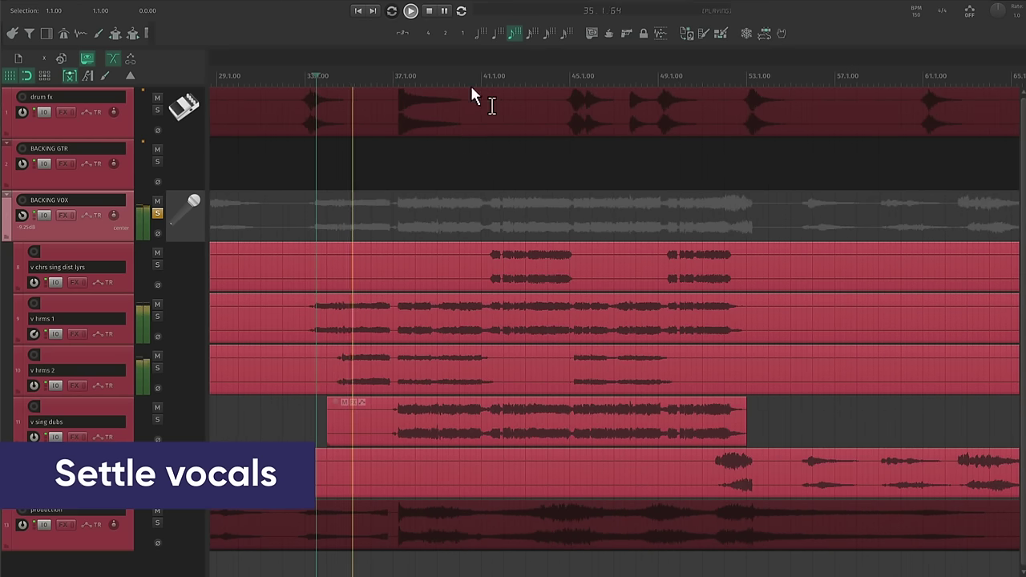
pyautogui.scroll(2, 539, 352)
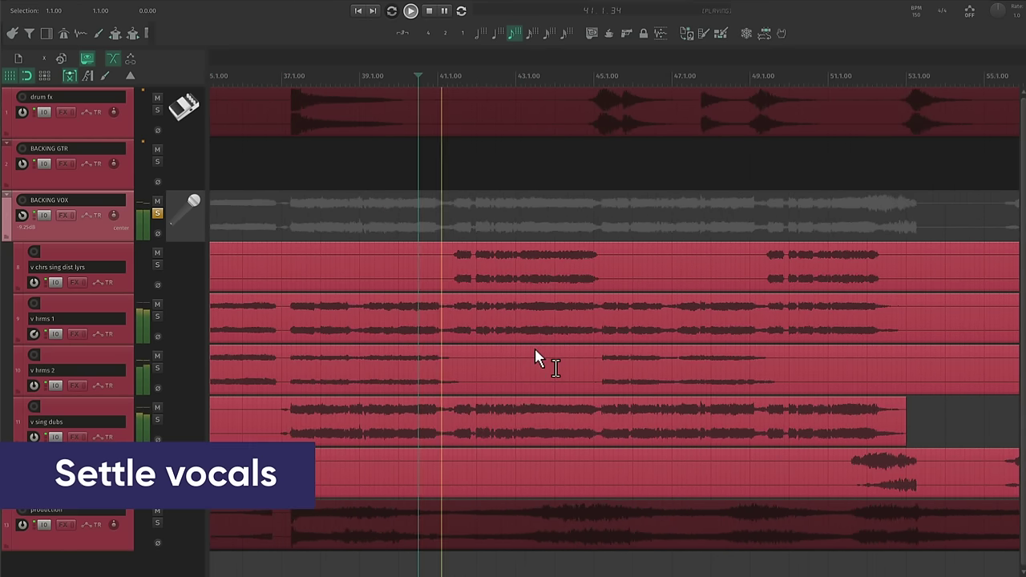
pyautogui.click(271, 80)
pyautogui.scroll(1, 301, 379)
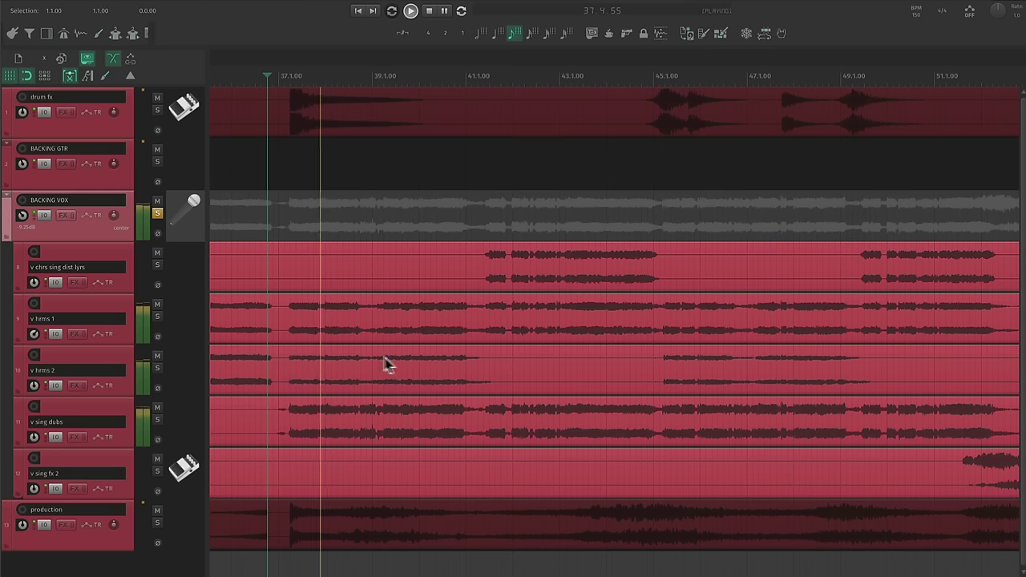
pyautogui.hscroll(-2, 481, 365)
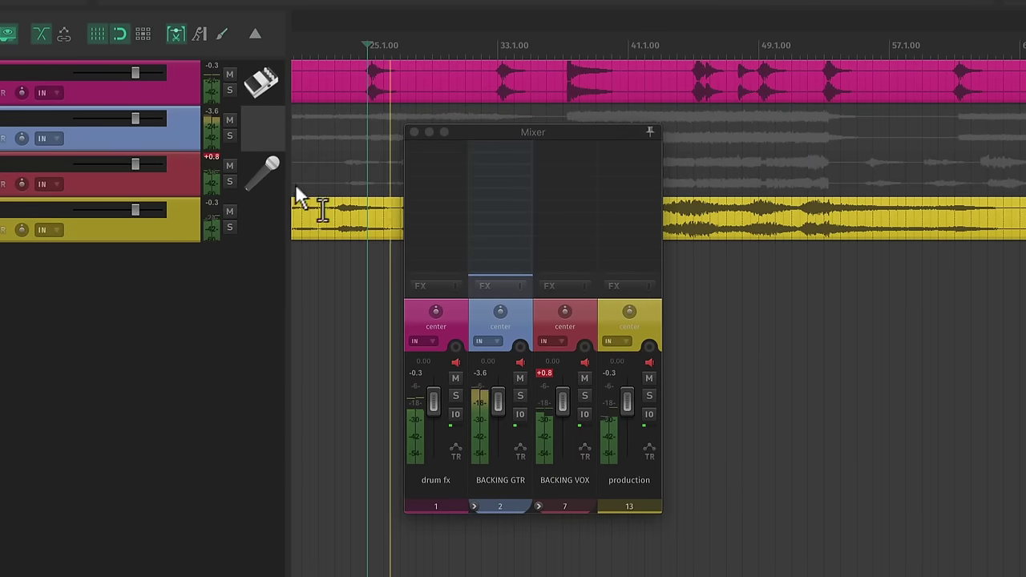
# - Collapse the BACKING GTR folder and dock the Mixer window below the tracks
pyautogui.click(271, 229)
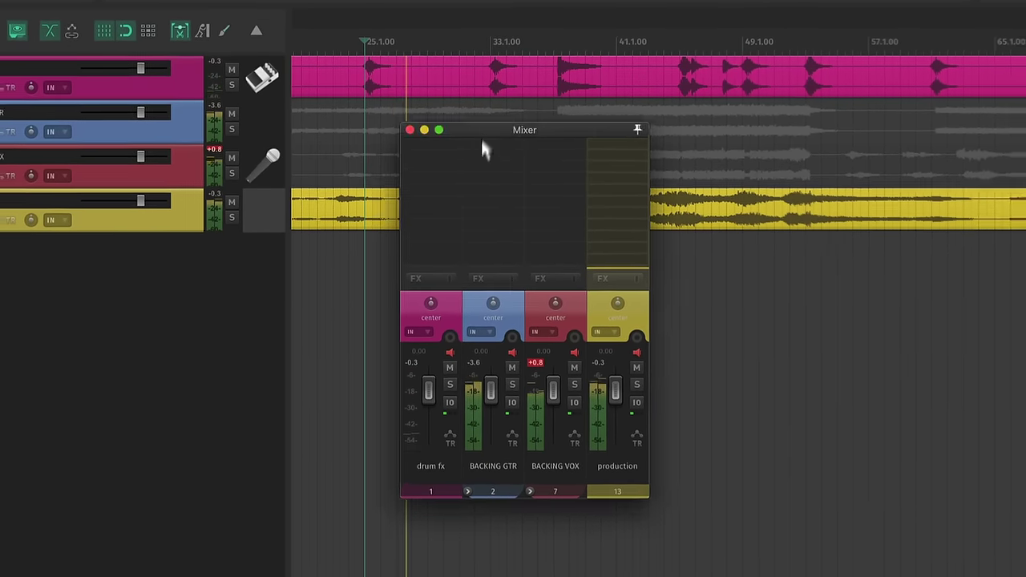
pyautogui.moveTo(481, 133); pyautogui.dragTo(503, 298)
pyautogui.click(373, 191)
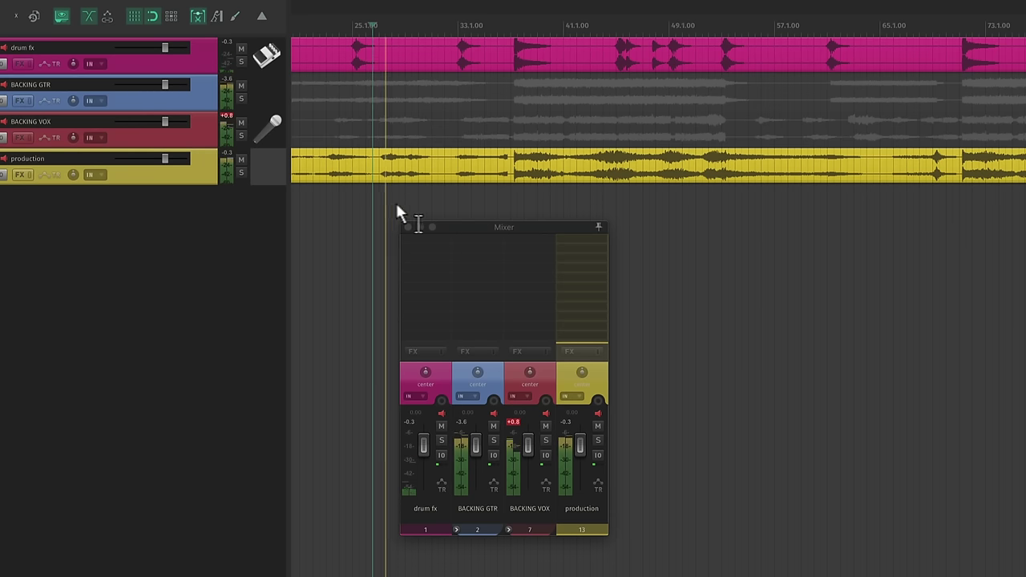
pyautogui.scroll(-5, 467, 189)
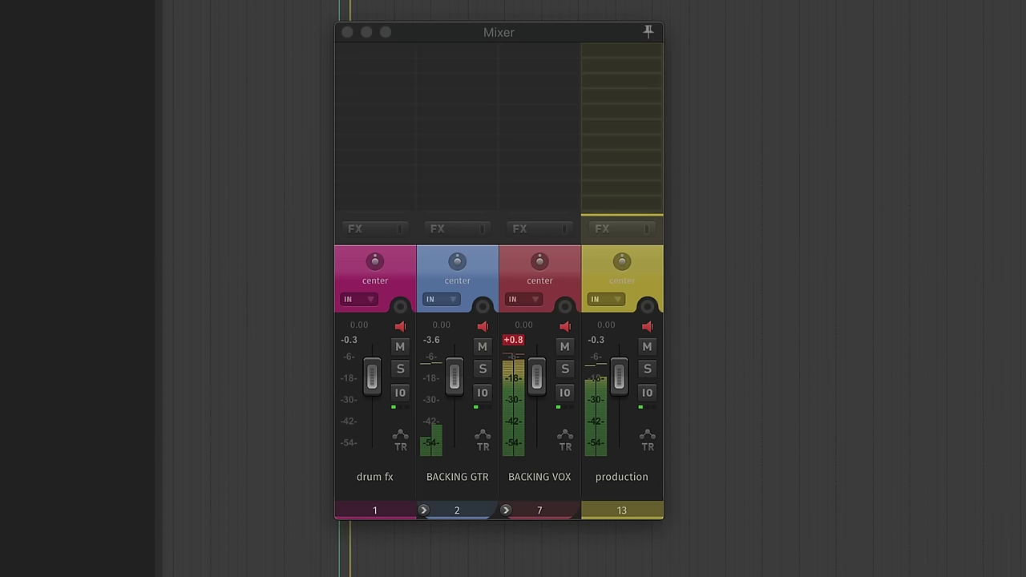
# - Set the BACKING GTR fader to -5.99 dB and BACKING VOX to -9.25 dB
pyautogui.moveTo(535, 377); pyautogui.dragTo(533, 400)
pyautogui.moveTo(456, 375)
pyautogui.mouseDown()
pyautogui.moveTo(454, 401)
pyautogui.moveTo(459, 393)
pyautogui.mouseUp()
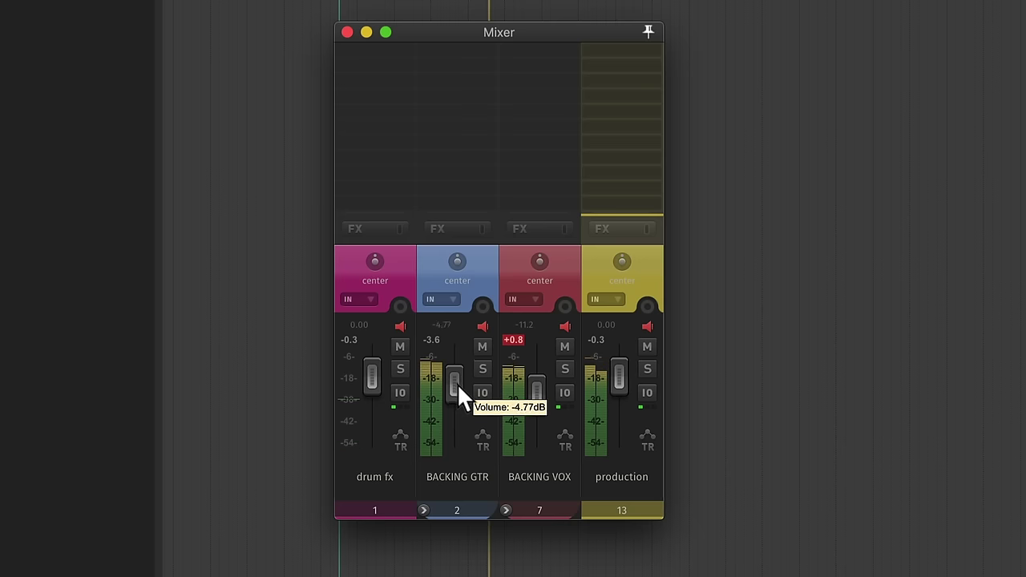
pyautogui.moveTo(528, 388); pyautogui.dragTo(529, 385)
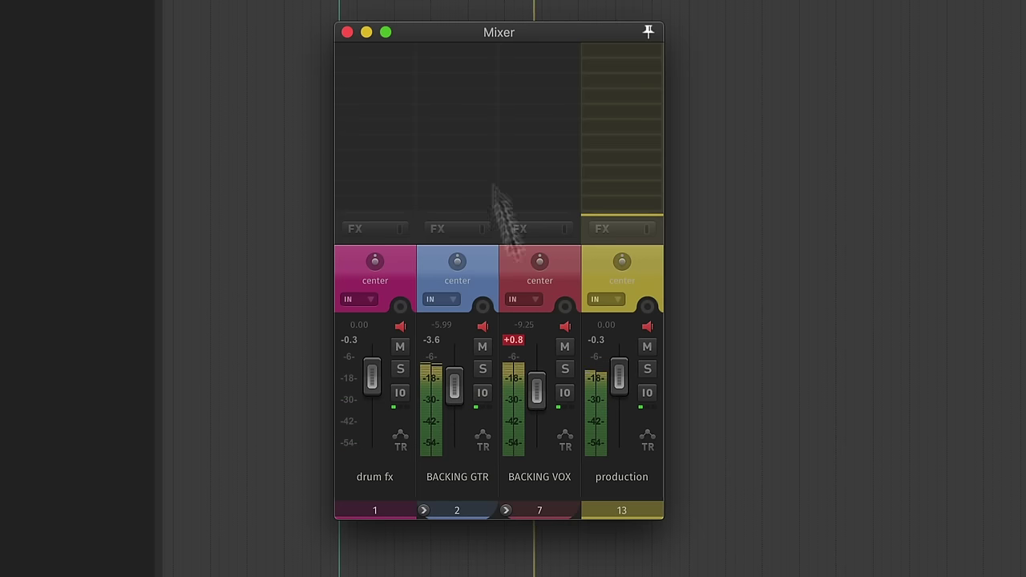
pyautogui.click(369, 9)
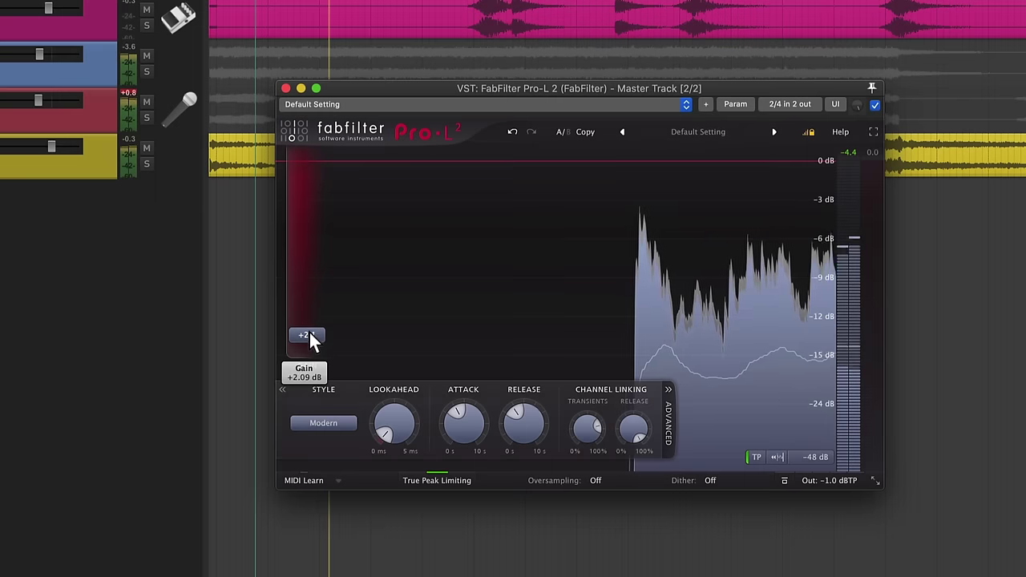
# - Raise the master FabFilter Pro-L 2 gain to +5.86 dB
pyautogui.moveTo(310, 332)
pyautogui.mouseDown()
pyautogui.moveTo(313, 312)
pyautogui.moveTo(316, 326)
pyautogui.mouseUp()
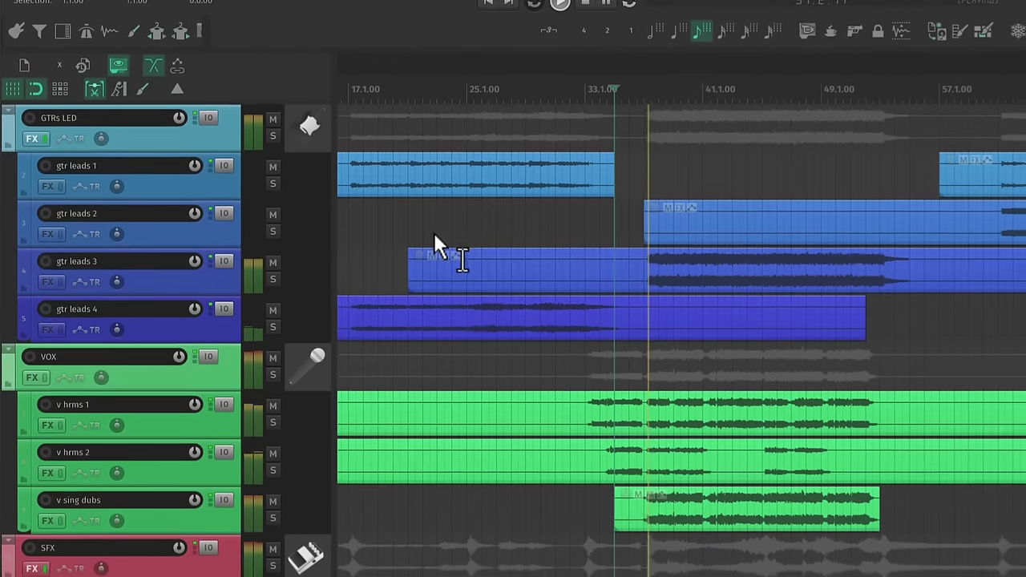
# - Scroll the Mixer to view the four bus channel strips
pyautogui.scroll(4, 587, 422)
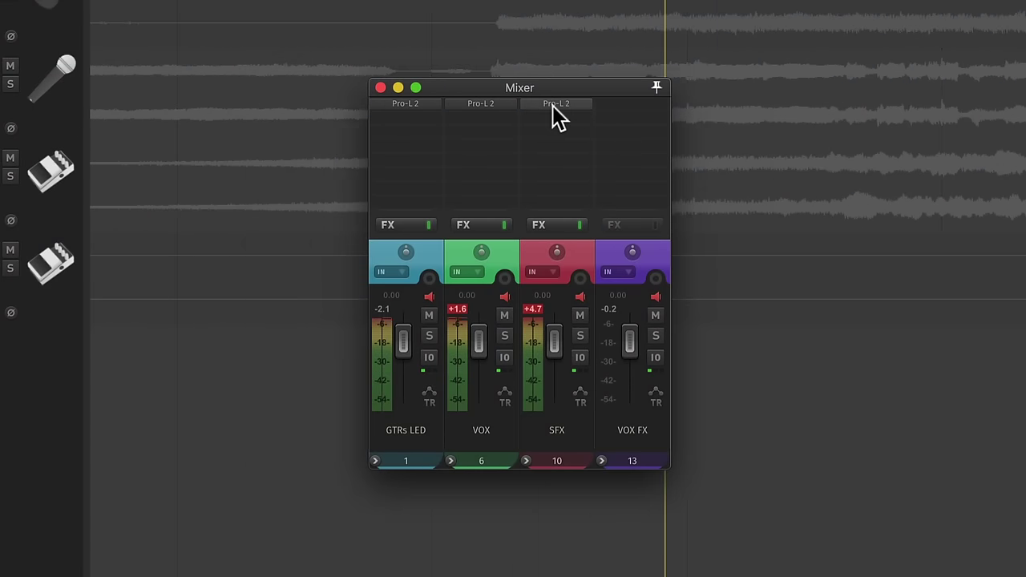
# - Copy the Pro-L 2 limiter onto the VOX FX bus FX chain
pyautogui.moveTo(623, 120); pyautogui.dragTo(622, 120)
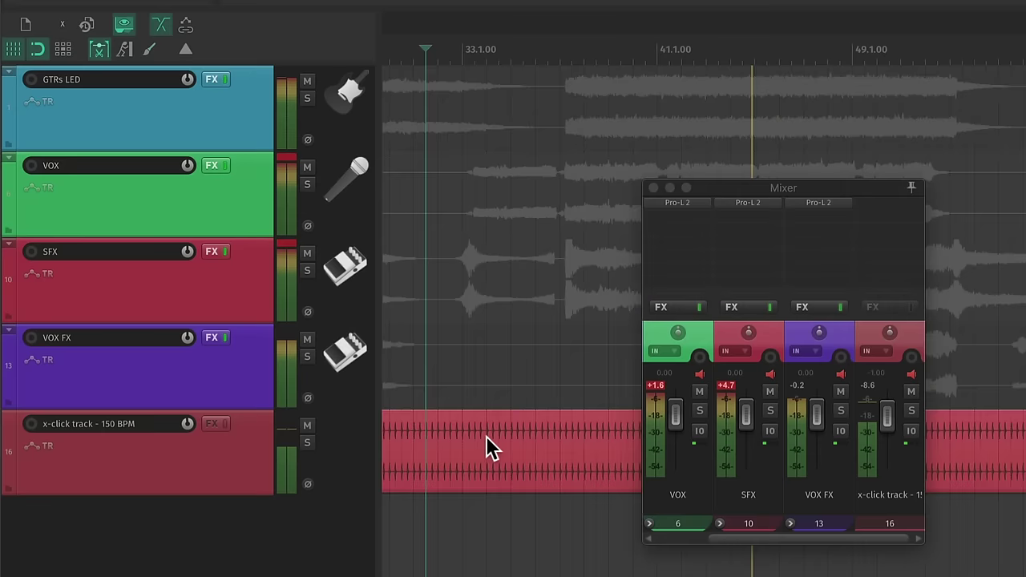
pyautogui.scroll(-5, 491, 447)
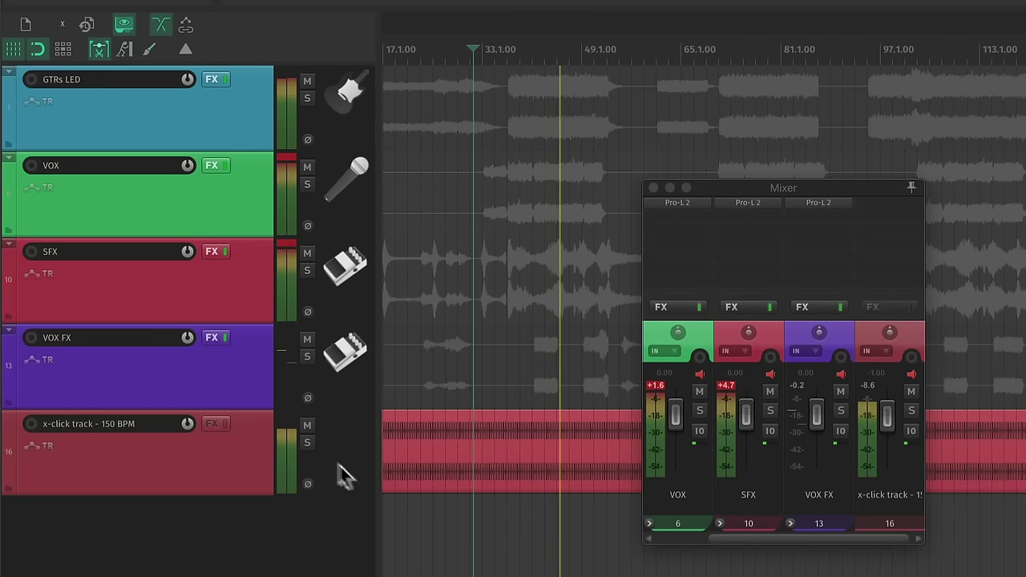
pyautogui.scroll(2, 449, 508)
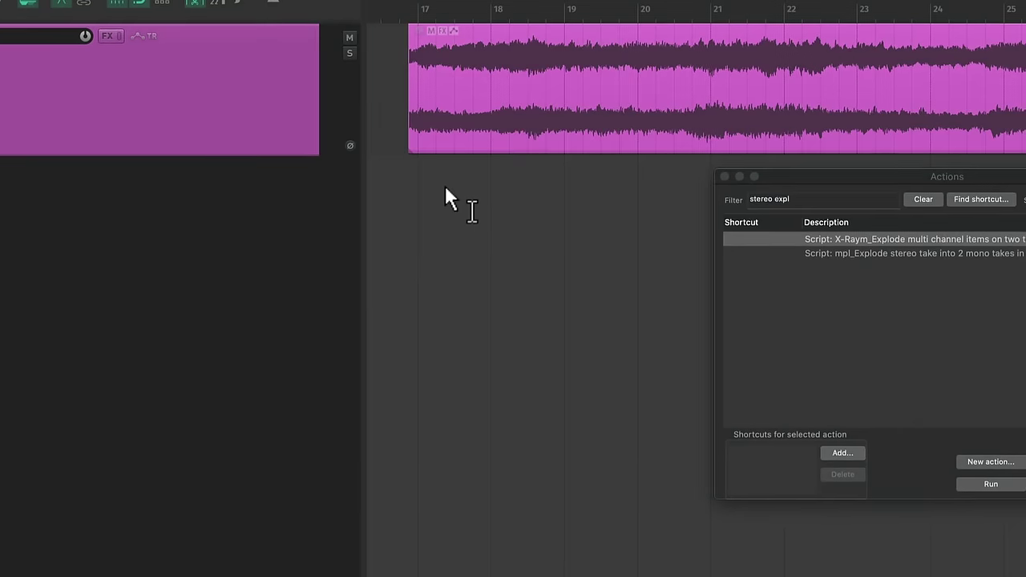
# - Explode the stereo mix, keep the right channel on GTRs LED, and set SideWidener width 75
pyautogui.click(984, 486)
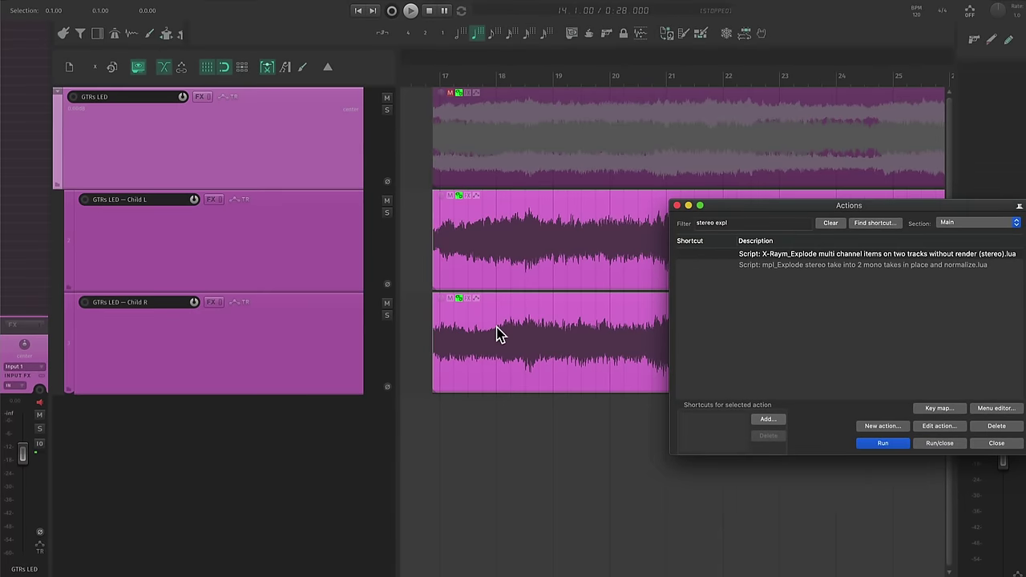
pyautogui.click(508, 206)
pyautogui.press('Delete')
pyautogui.moveTo(497, 317); pyautogui.dragTo(483, 172)
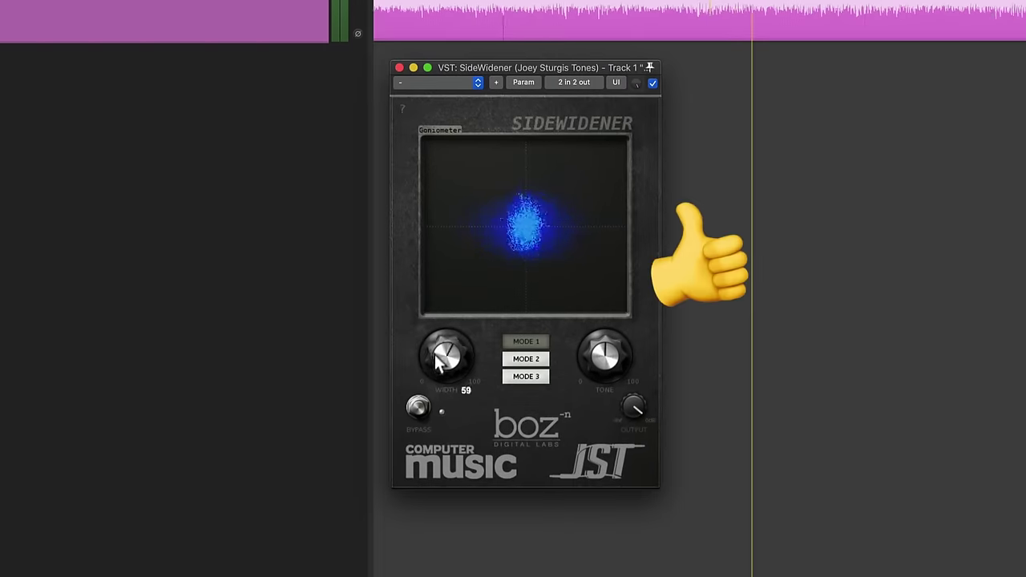
pyautogui.moveTo(455, 405); pyautogui.dragTo(458, 372)
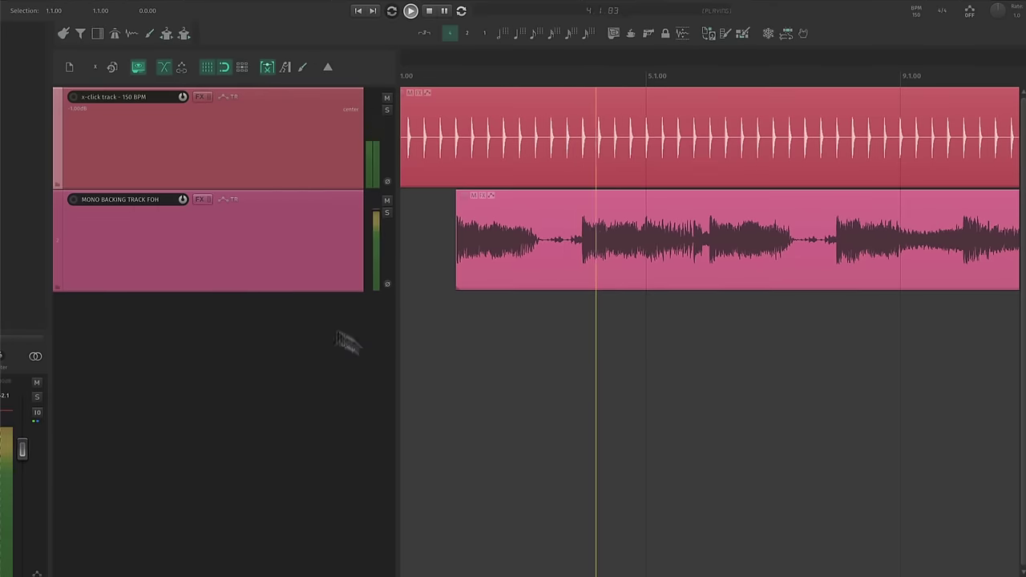
# - Delete the click track and confirm its removal
pyautogui.scroll(-5, 488, 352)
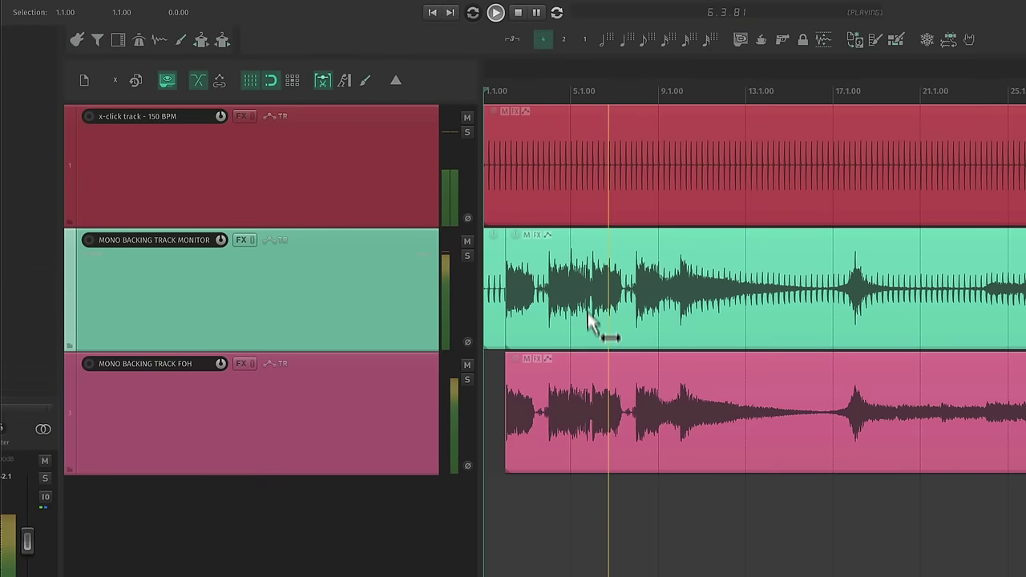
pyautogui.click(391, 207)
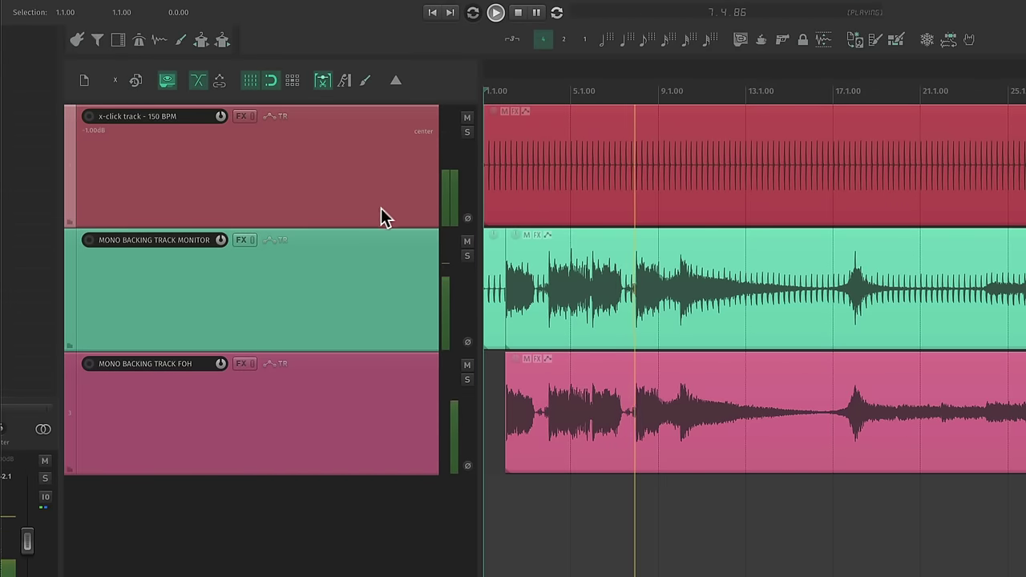
pyautogui.press('Delete')
pyautogui.press('Return')
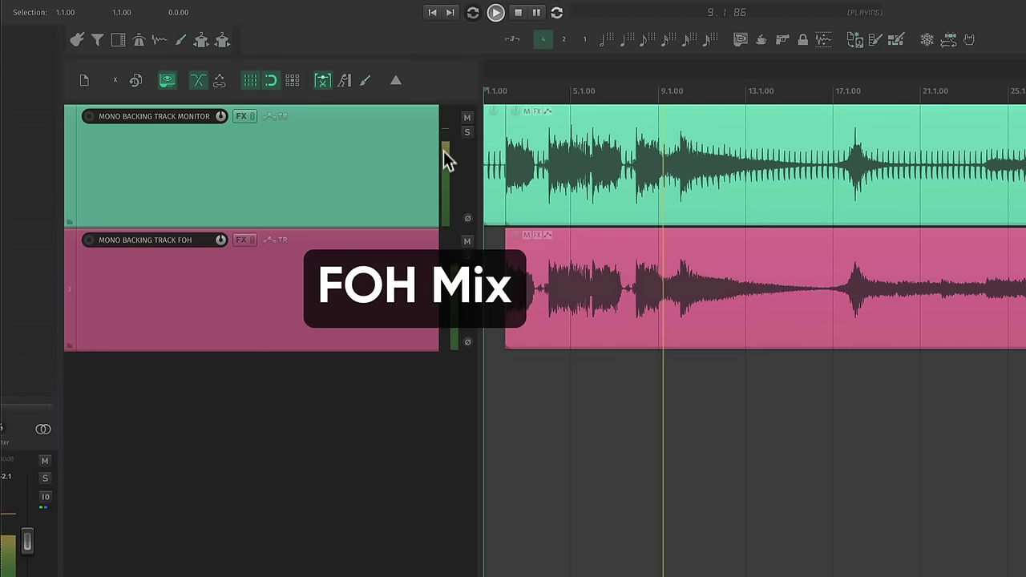
# - Play from bar 17, soloing the monitor, then FOH, then the monitor track again
pyautogui.scroll(3, 786, 193)
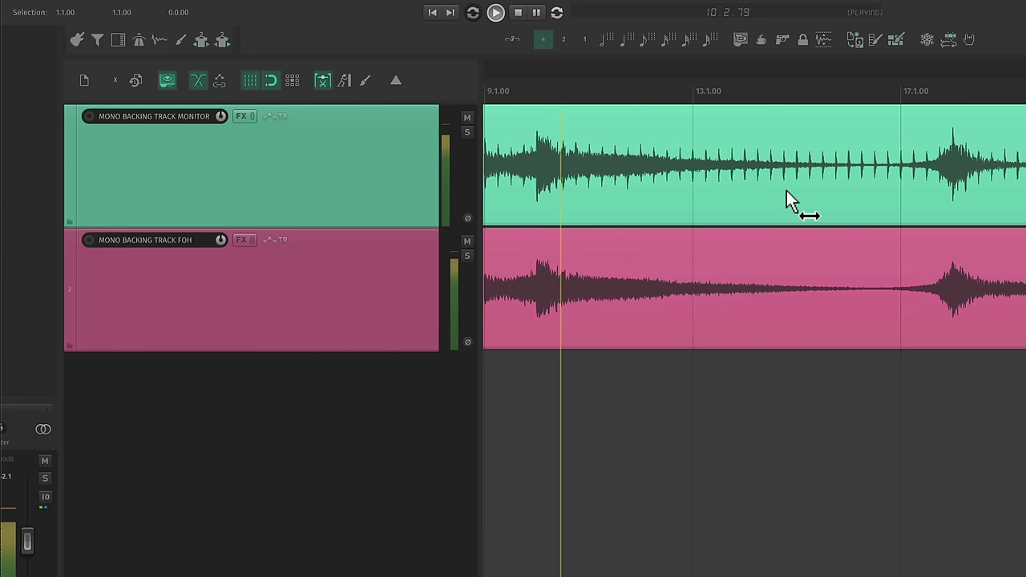
pyautogui.moveTo(1020, 75); pyautogui.dragTo(925, 98)
pyautogui.click(847, 108)
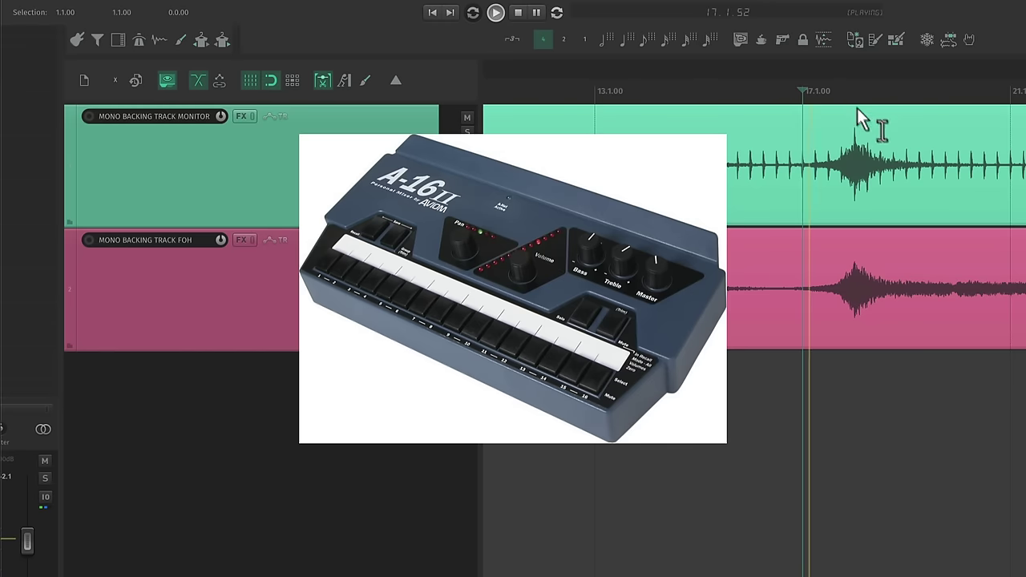
pyautogui.moveTo(980, 137); pyautogui.dragTo(824, 123)
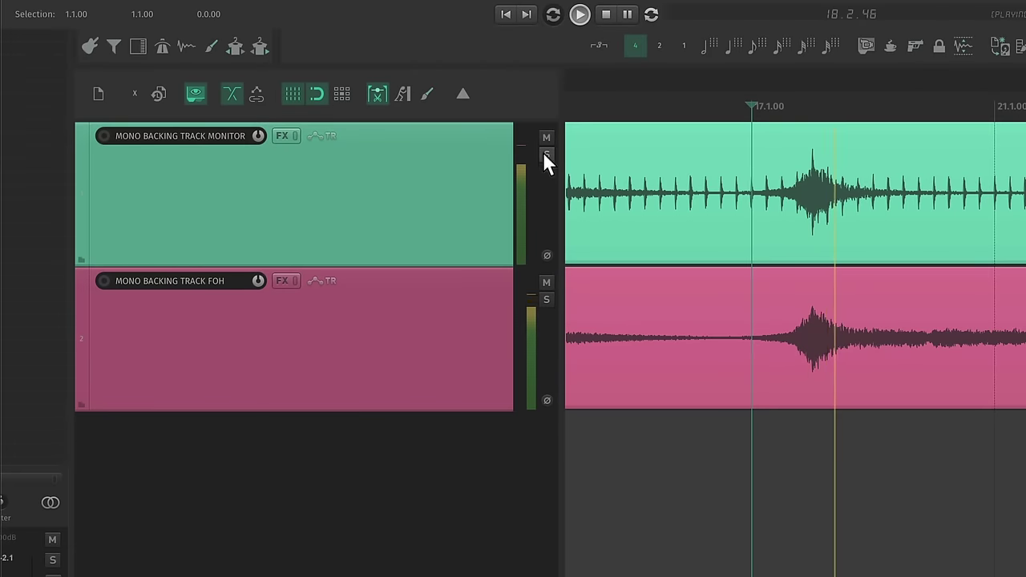
pyautogui.click(545, 154)
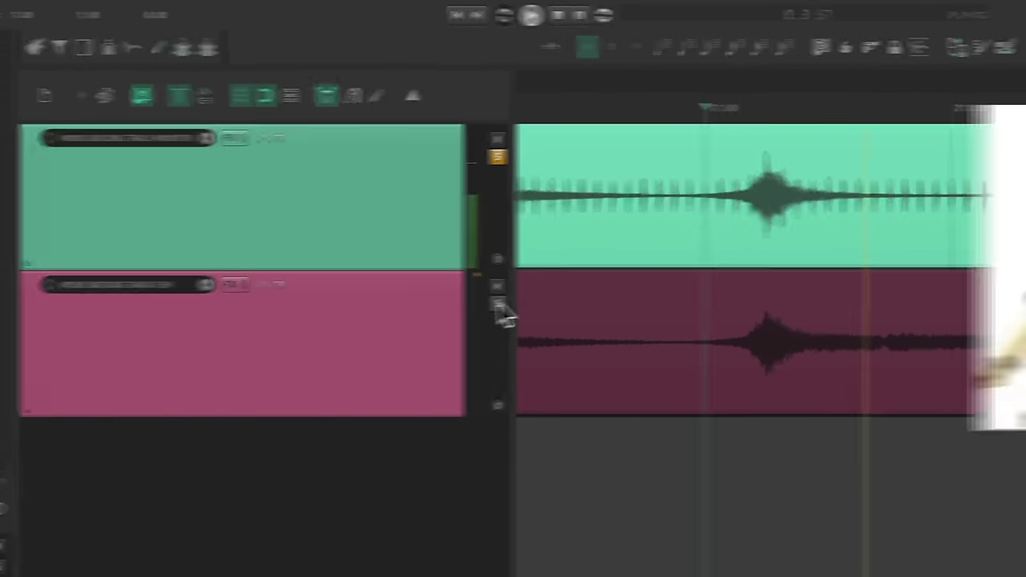
pyautogui.click(548, 300)
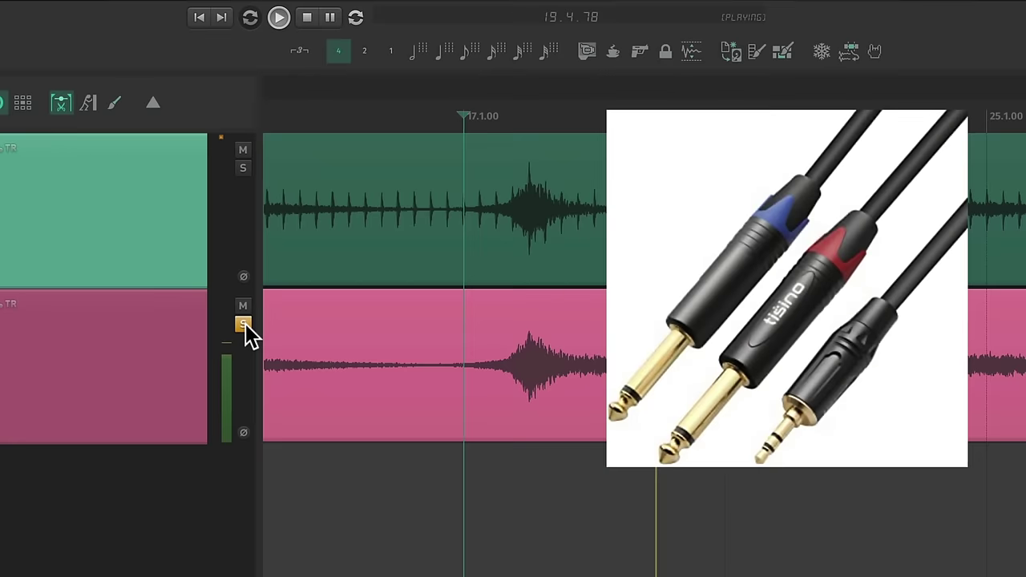
pyautogui.click(241, 168)
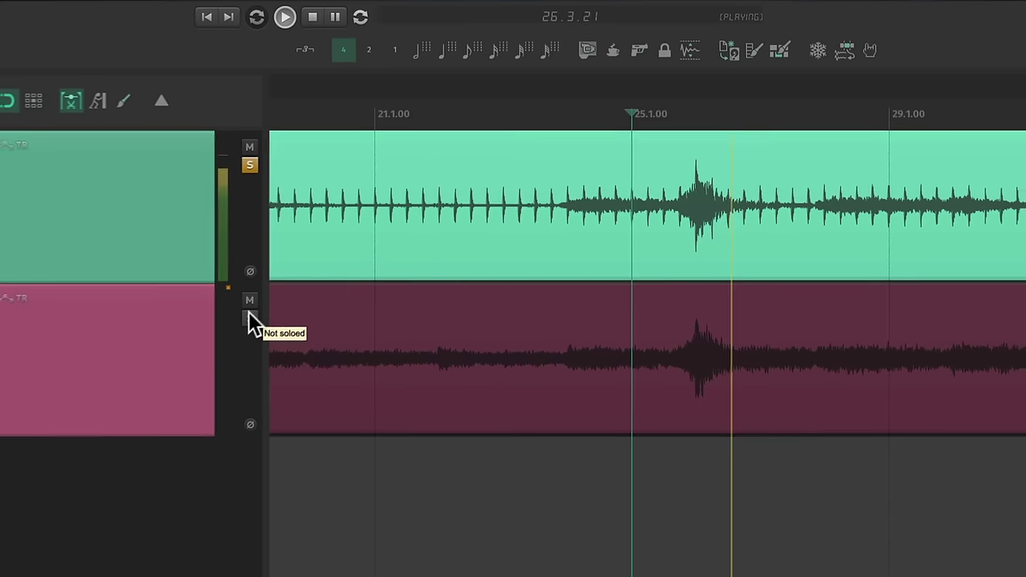
# - Alternate solo between the FOH and monitor backing tracks, clearing solos once, ending on FOH
pyautogui.click(243, 322)
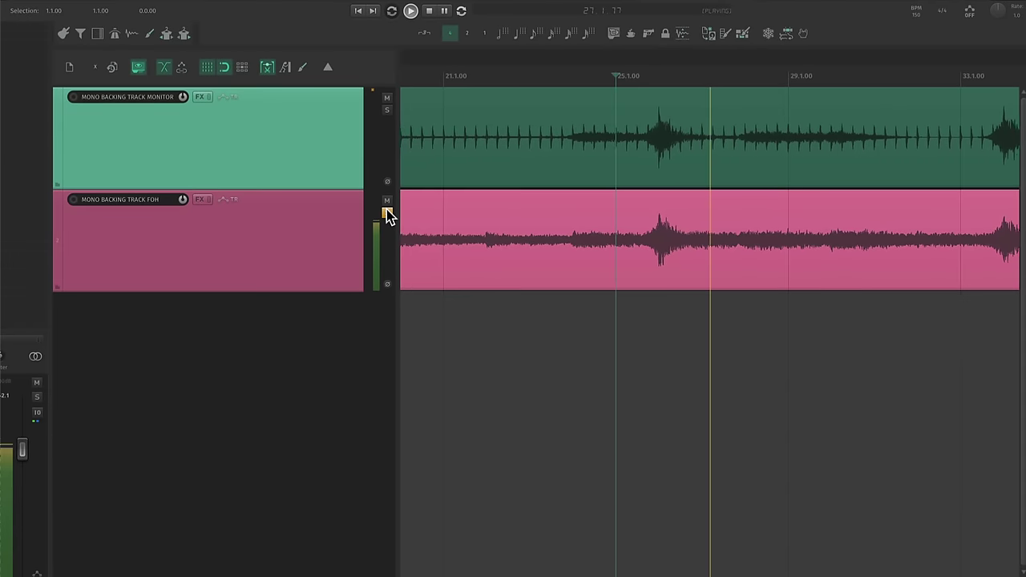
pyautogui.click(386, 111)
pyautogui.click(600, 174)
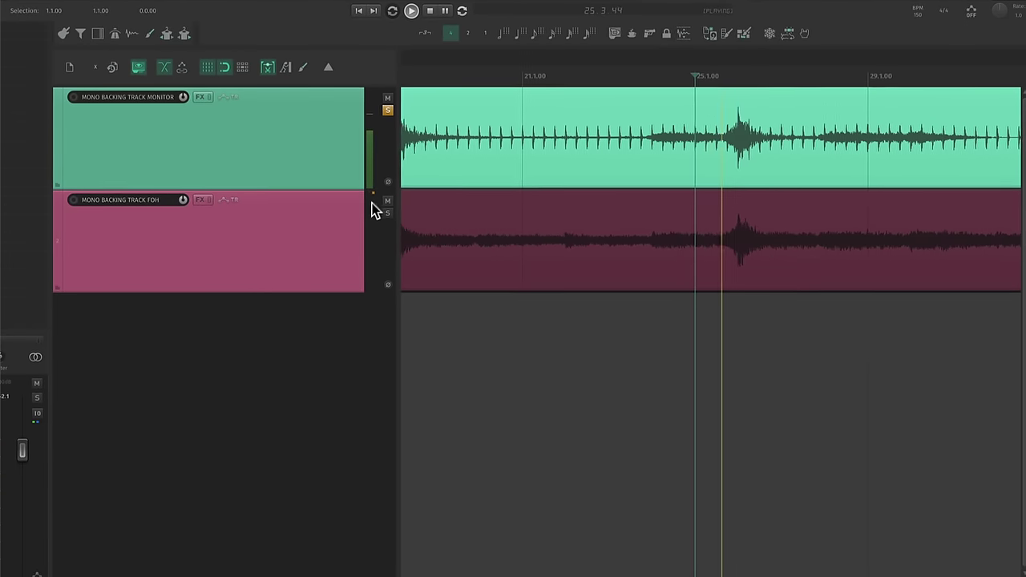
pyautogui.click(389, 214)
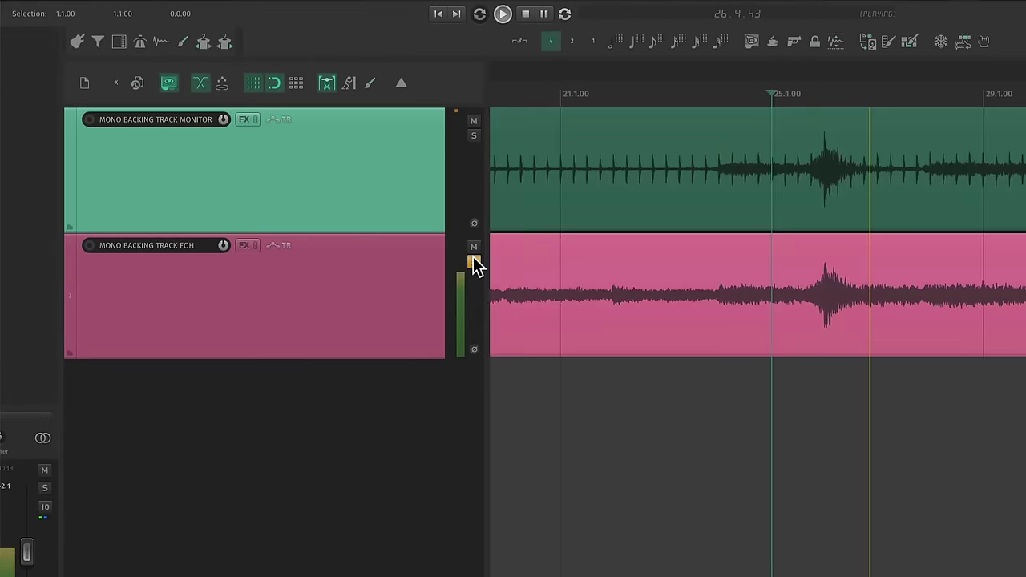
pyautogui.click(473, 137)
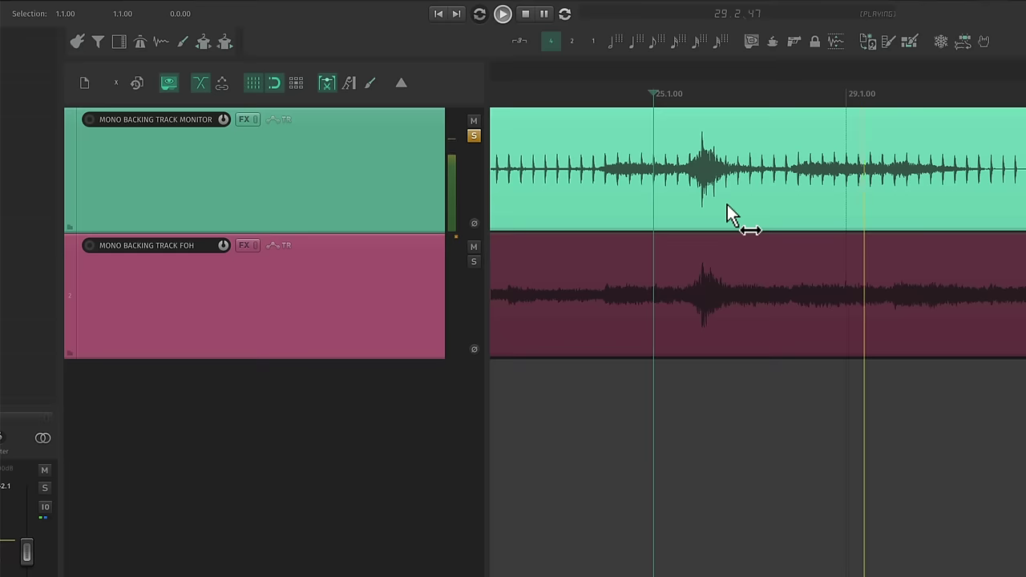
pyautogui.scroll(-2, 727, 204)
pyautogui.press('F6')
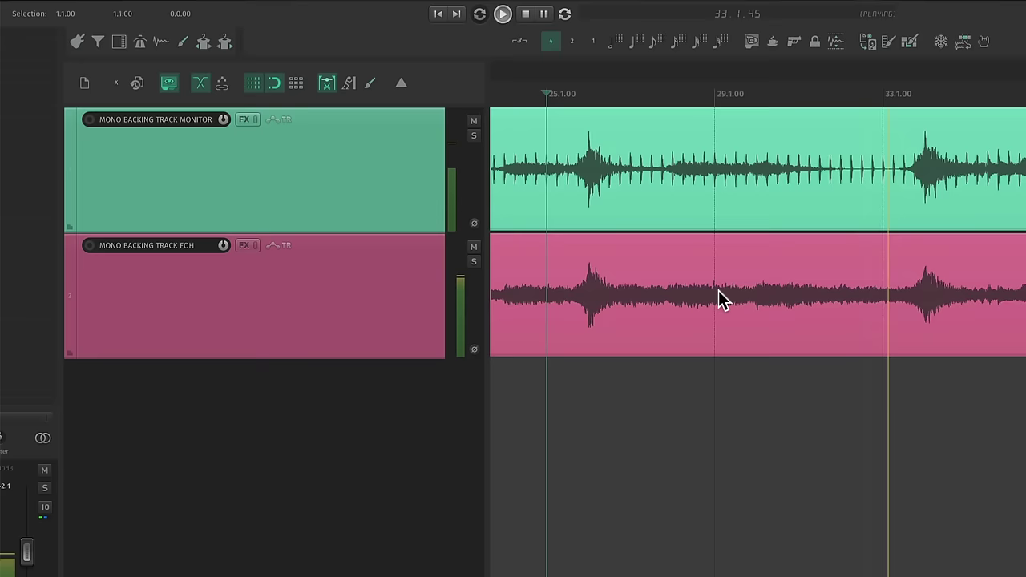
pyautogui.click(474, 136)
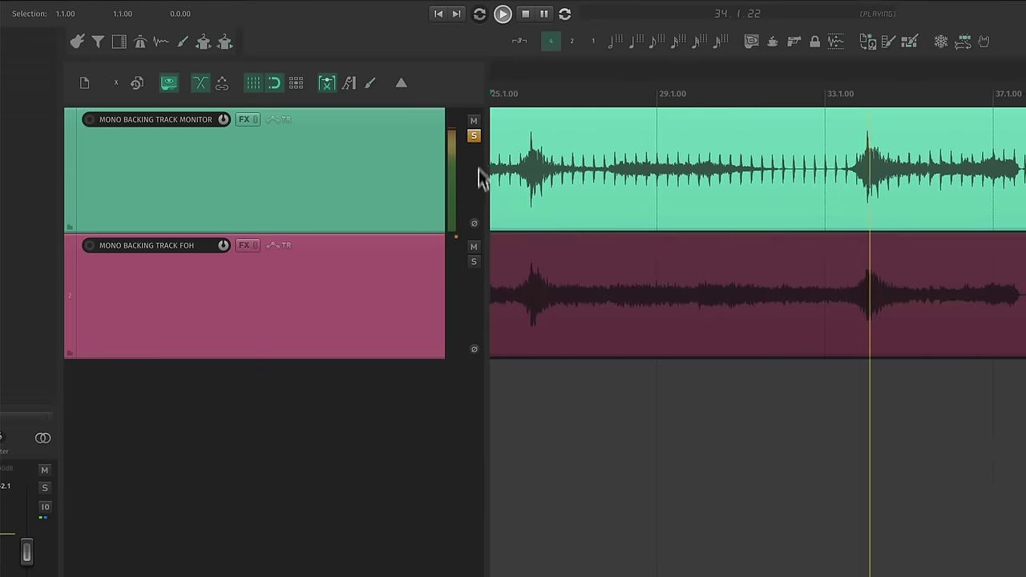
pyautogui.click(474, 261)
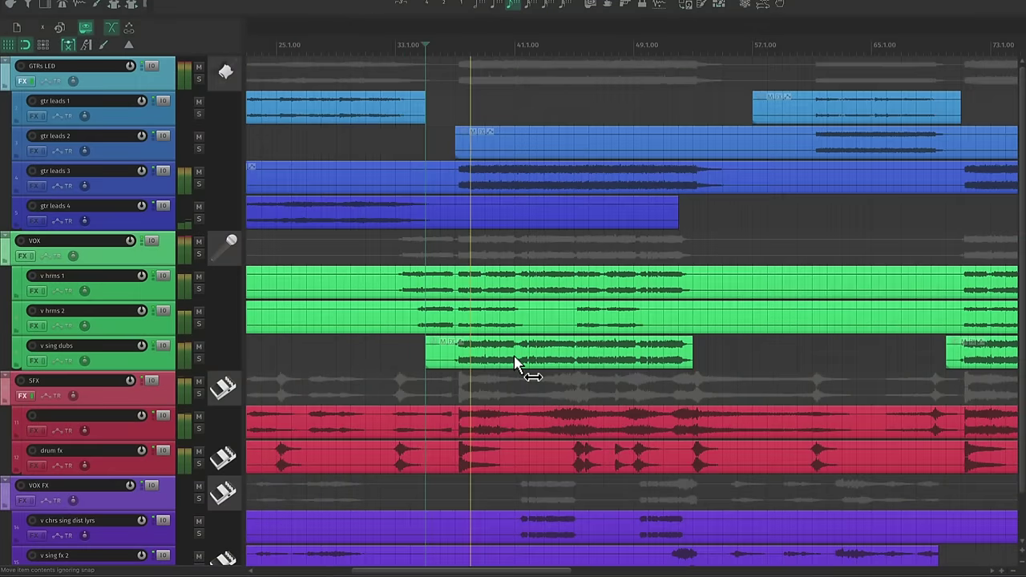
# - Scroll the track list back up to the bus tracks
pyautogui.scroll(3, 835, 219)
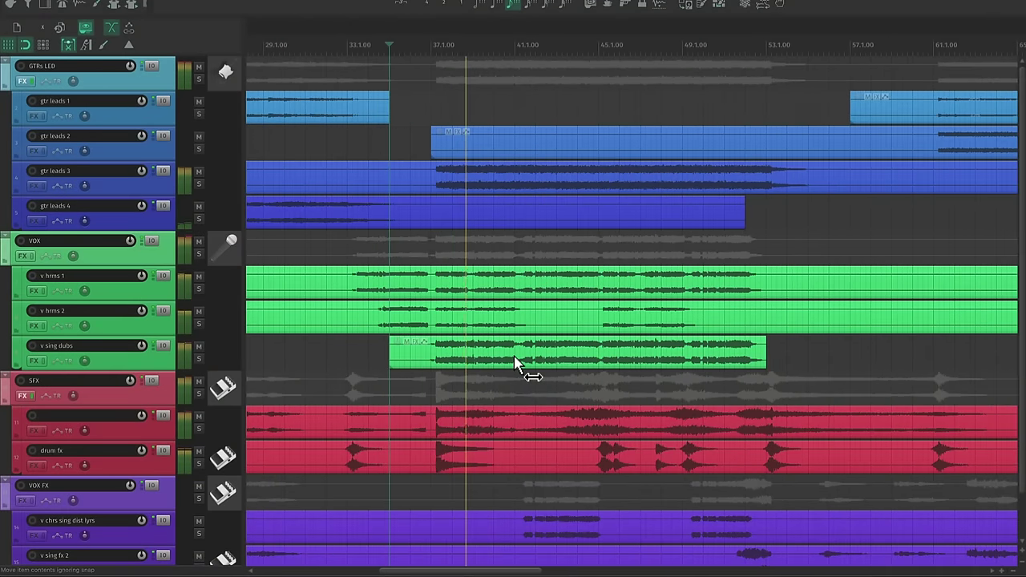